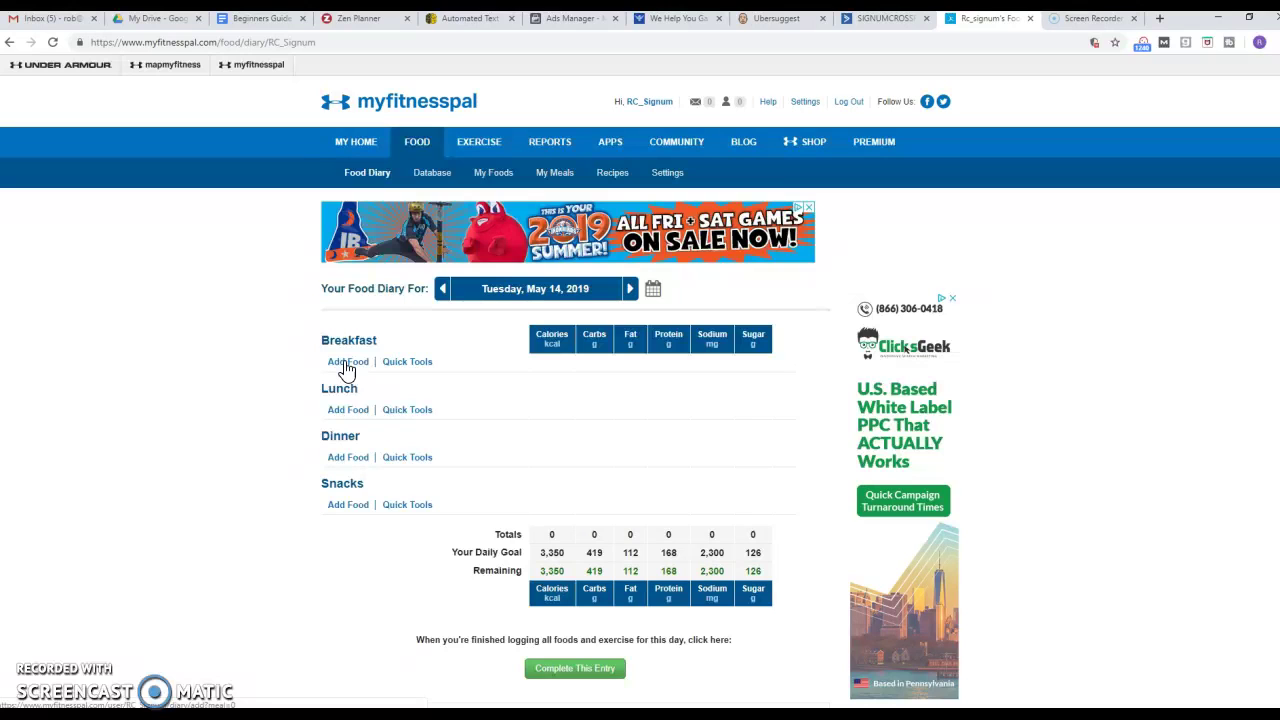
Step: Open the food entry page for Breakfast and look through the recent foods list
click(345, 364)
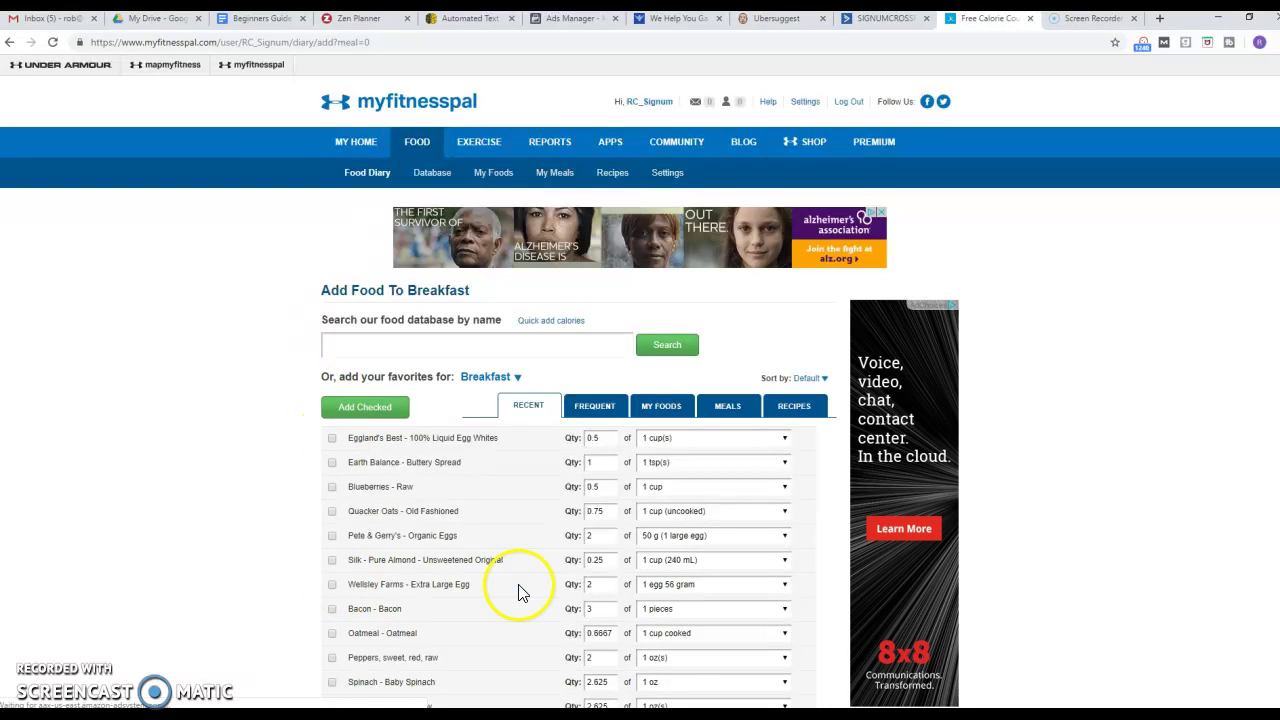
scroll(376, 528, down, 5)
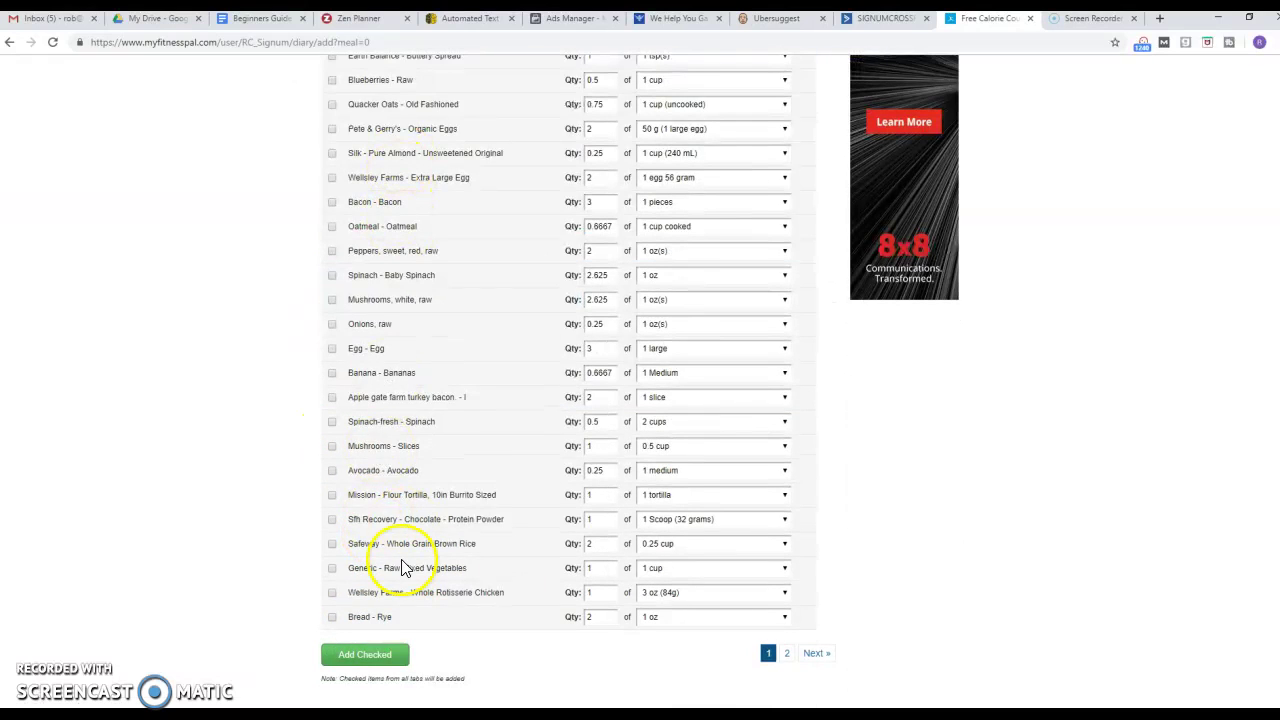
scroll(378, 610, up, 5)
Step: Search the food database for banana, look at the matching foods and return to the recent foods list
click(390, 344)
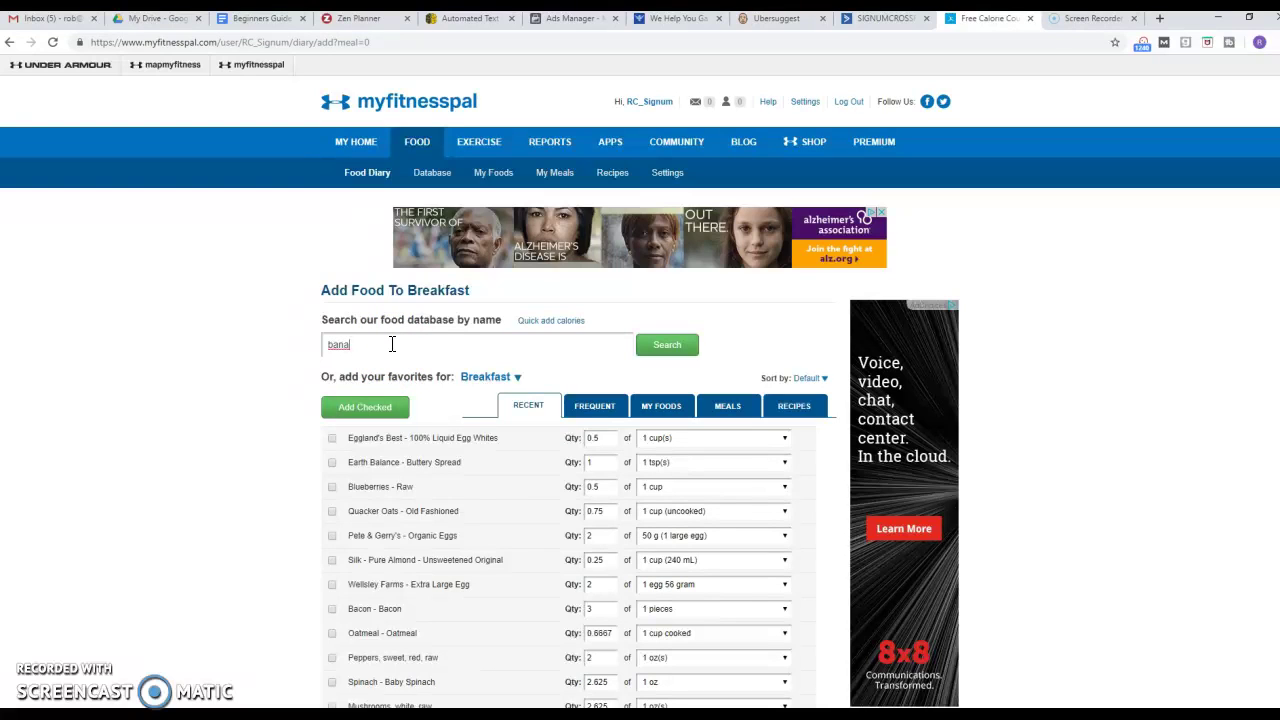
text(banana)
key(Return)
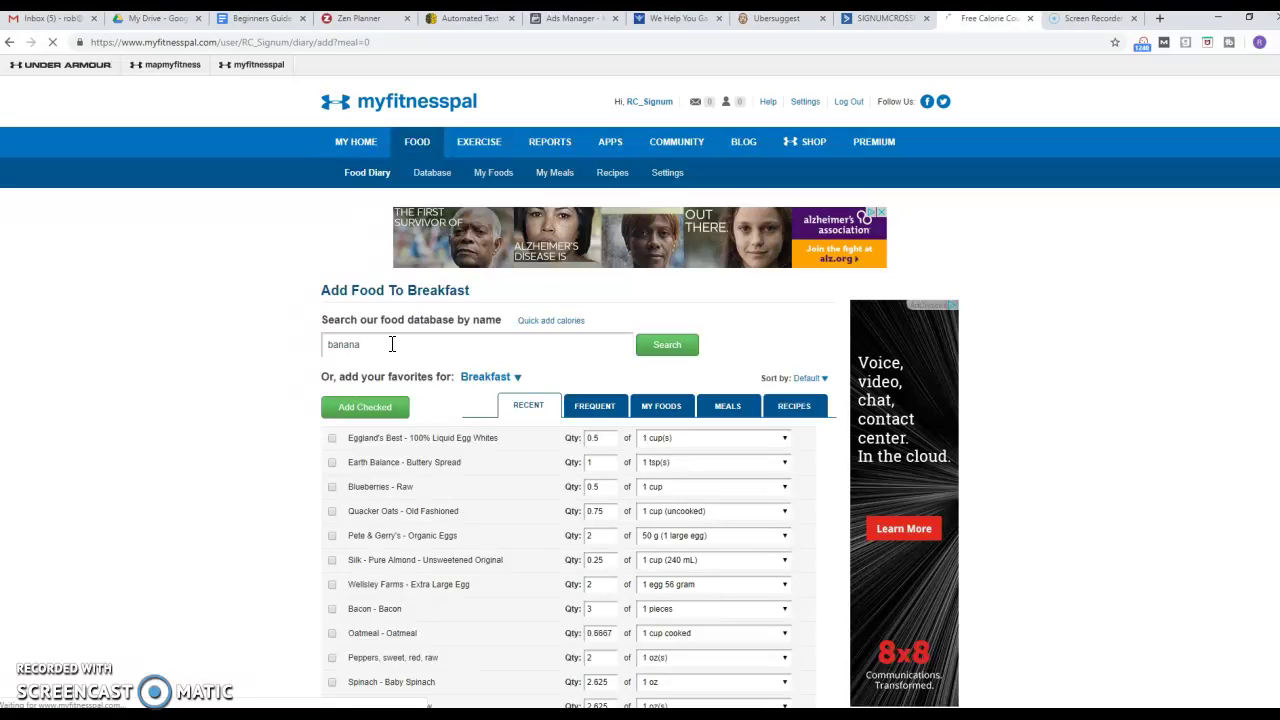
click(366, 458)
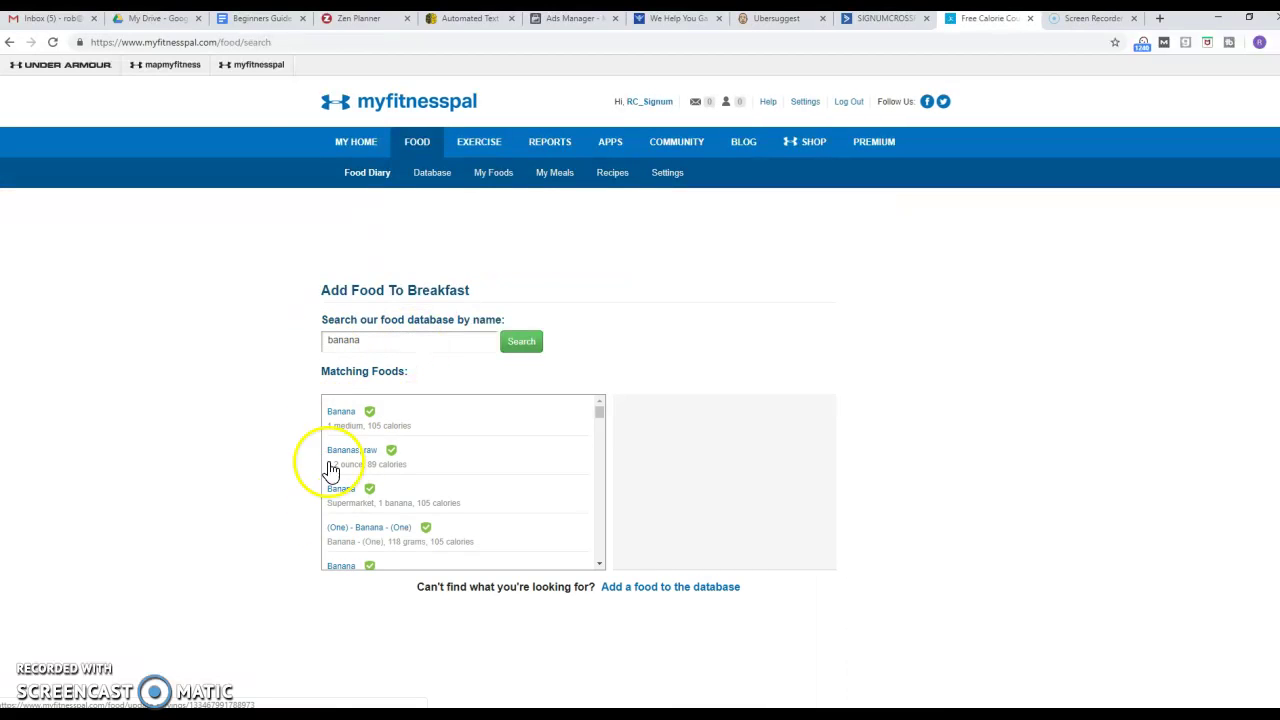
click(385, 410)
drag(380, 338, 314, 338)
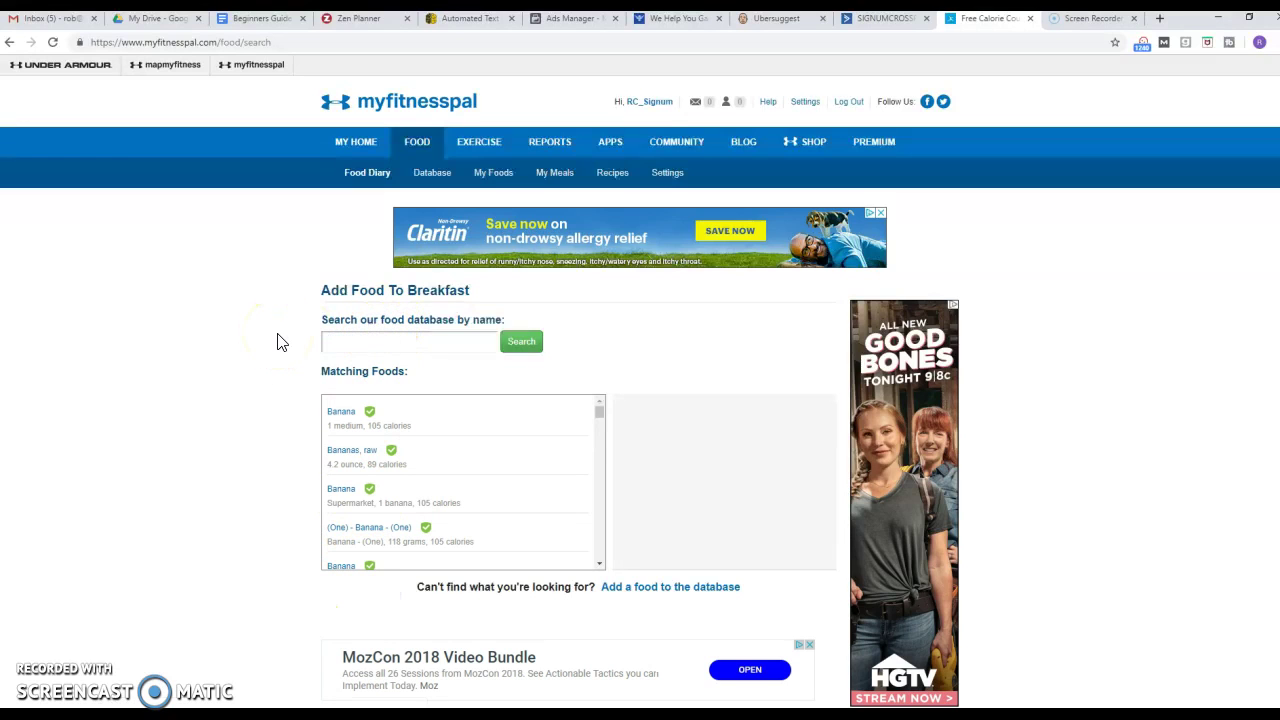
click(9, 42)
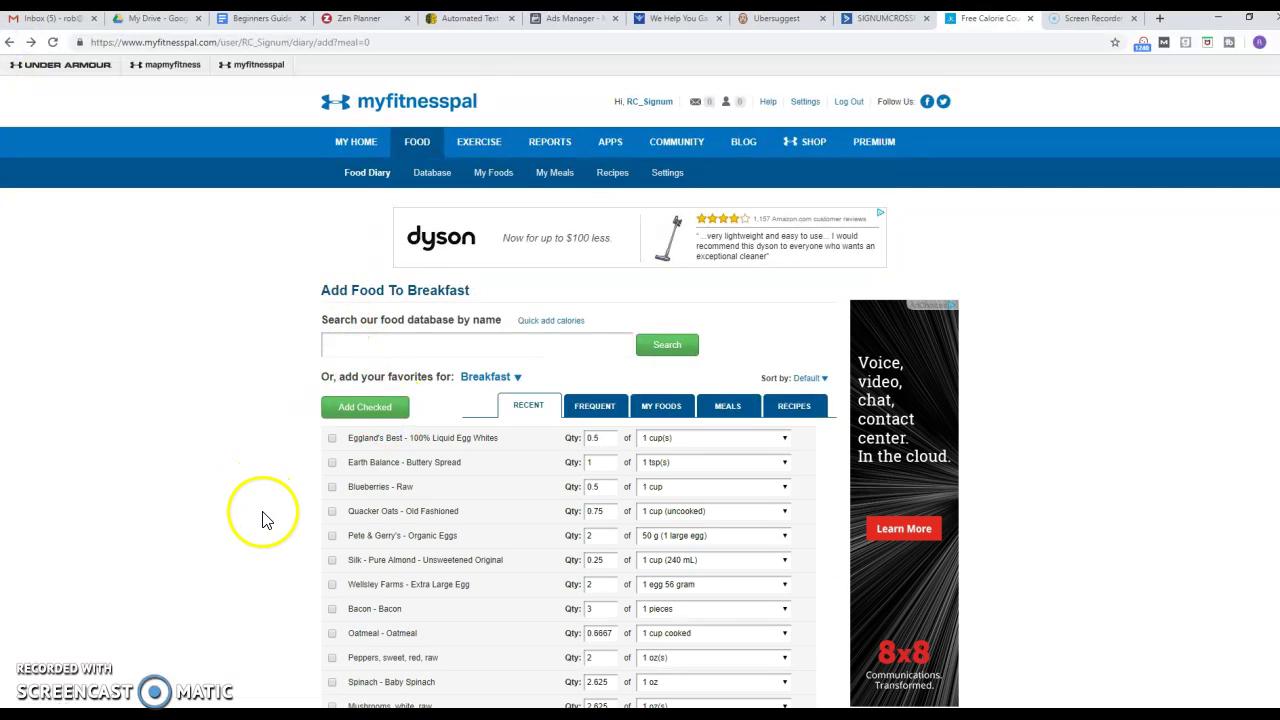
Step: Add 1 large Pete & Gerry's organic egg and 0.5 cup of Eggland's Best 100% Liquid Egg Whites to Breakfast
scroll(258, 520, down, 1)
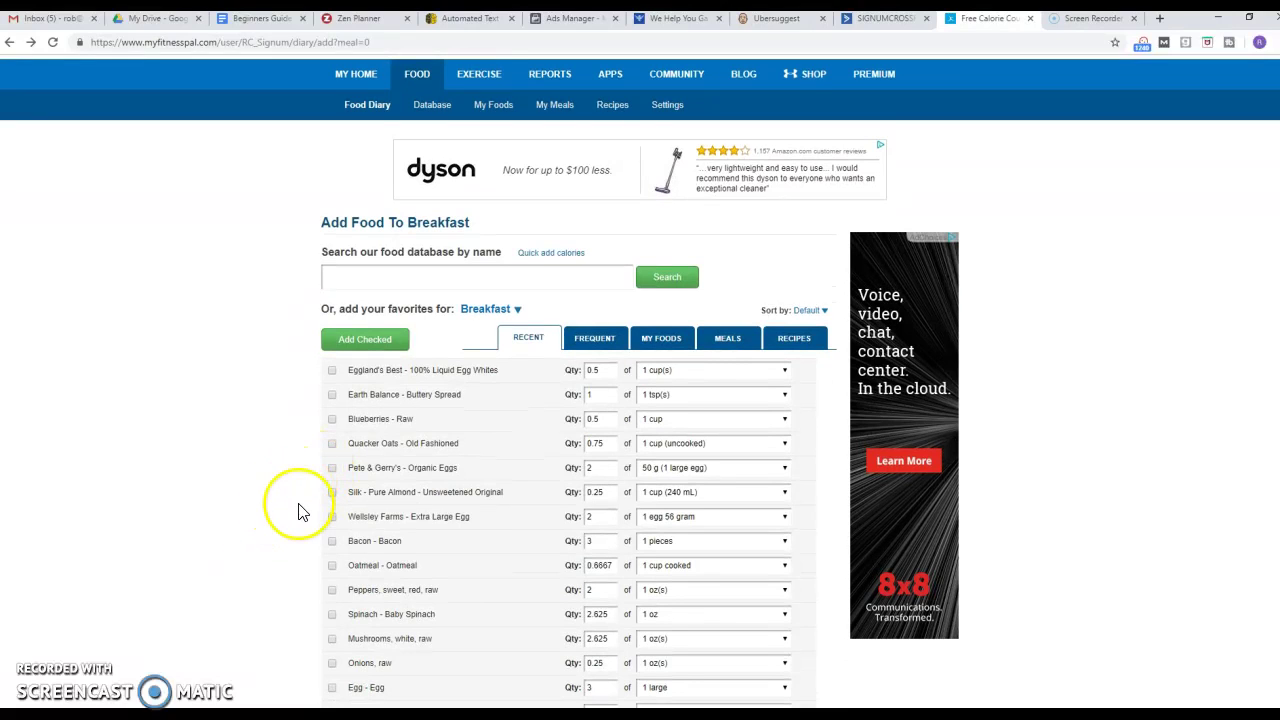
scroll(289, 609, down, 1)
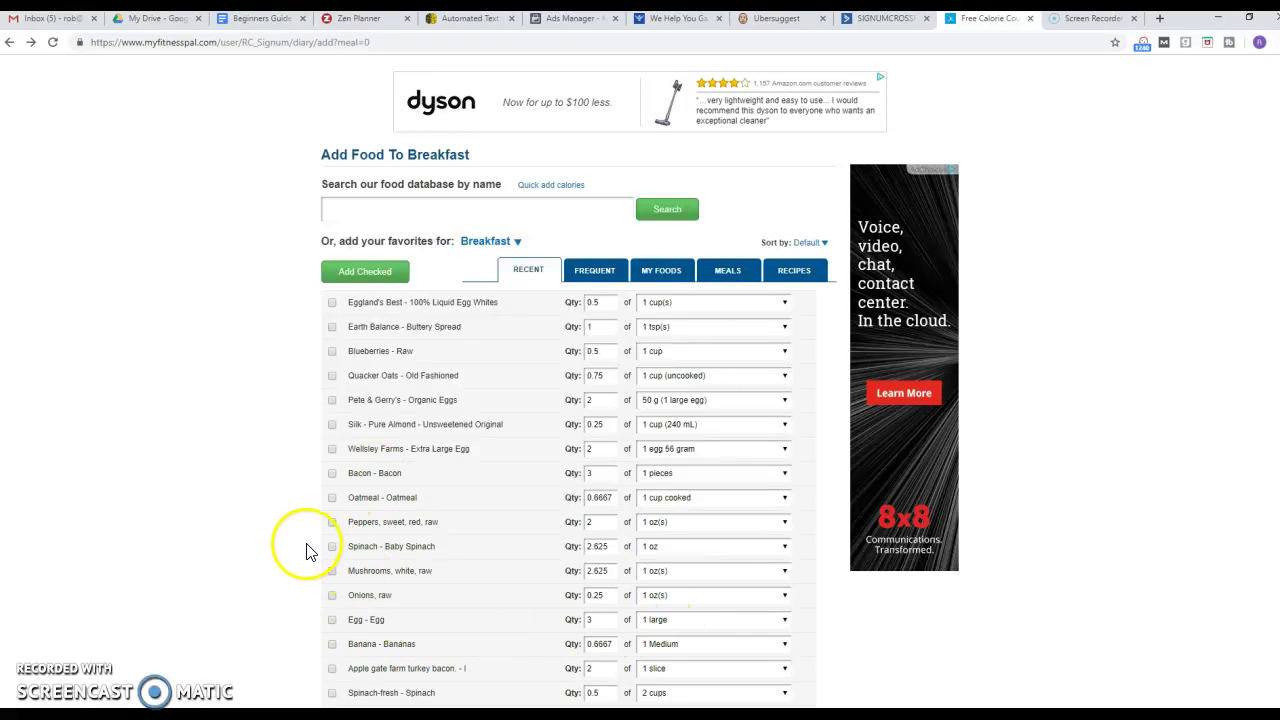
scroll(320, 567, down, 1)
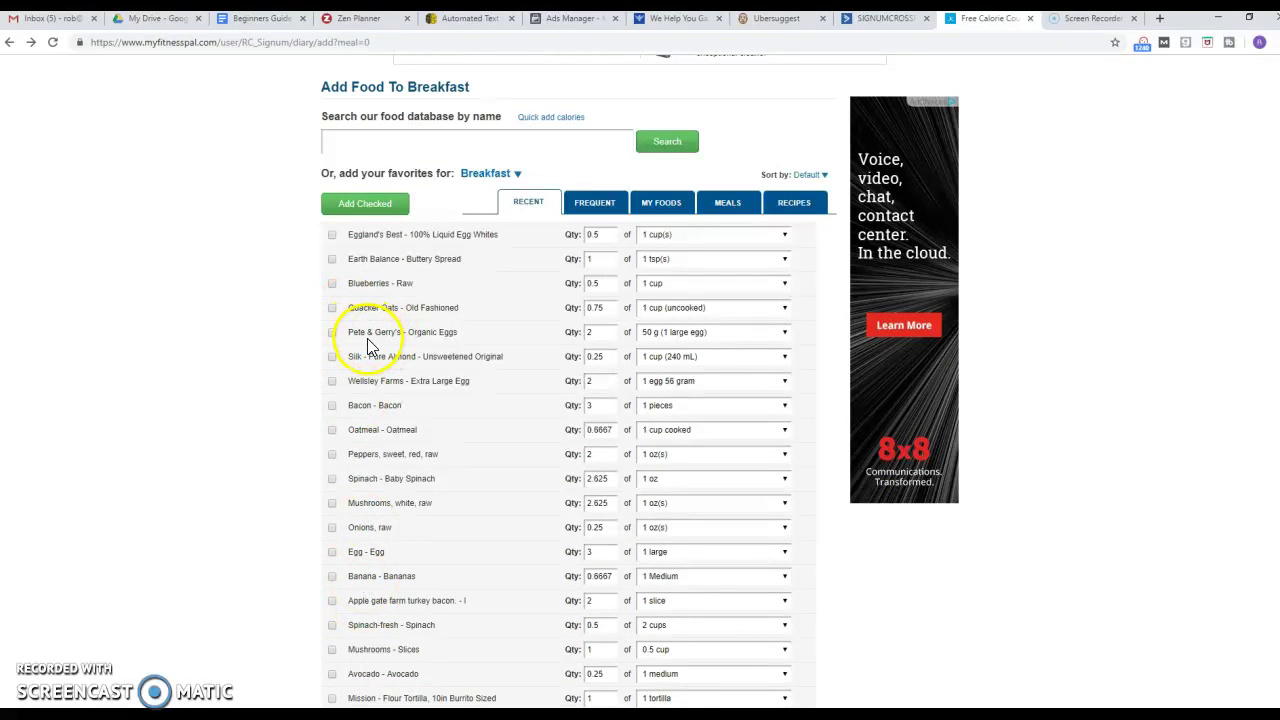
click(331, 336)
double_click(588, 332)
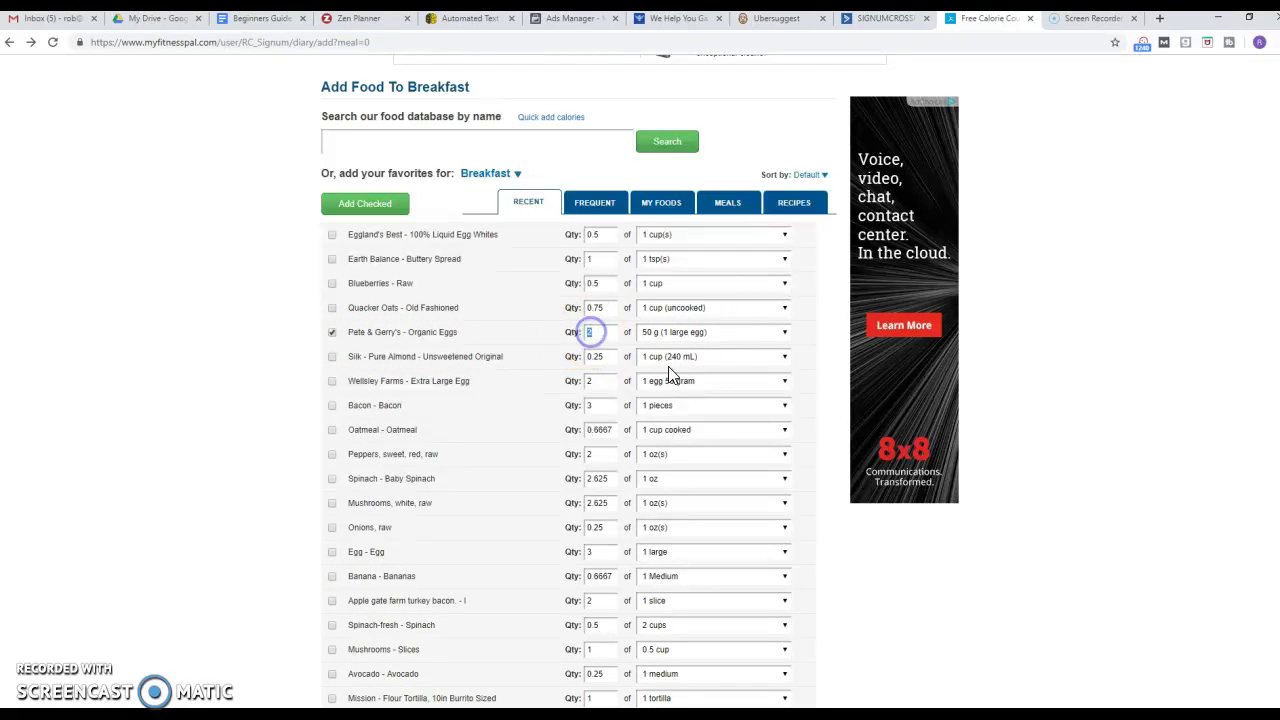
text(1)
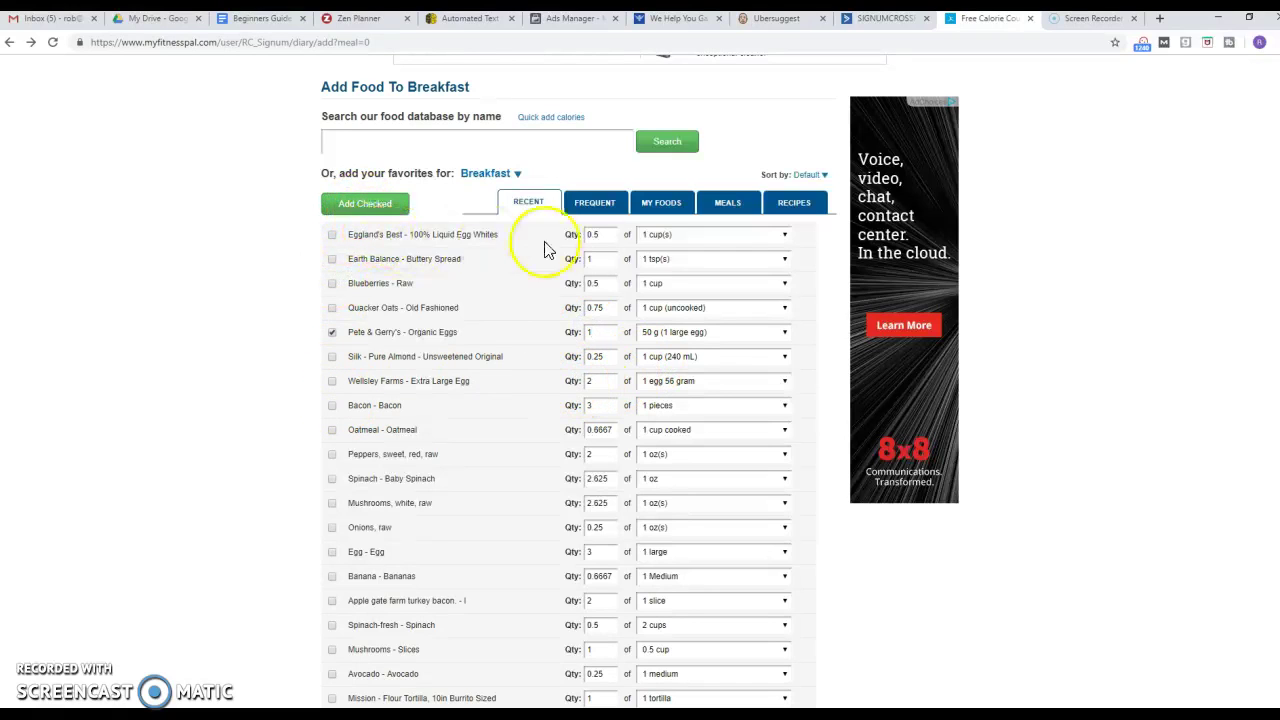
click(332, 235)
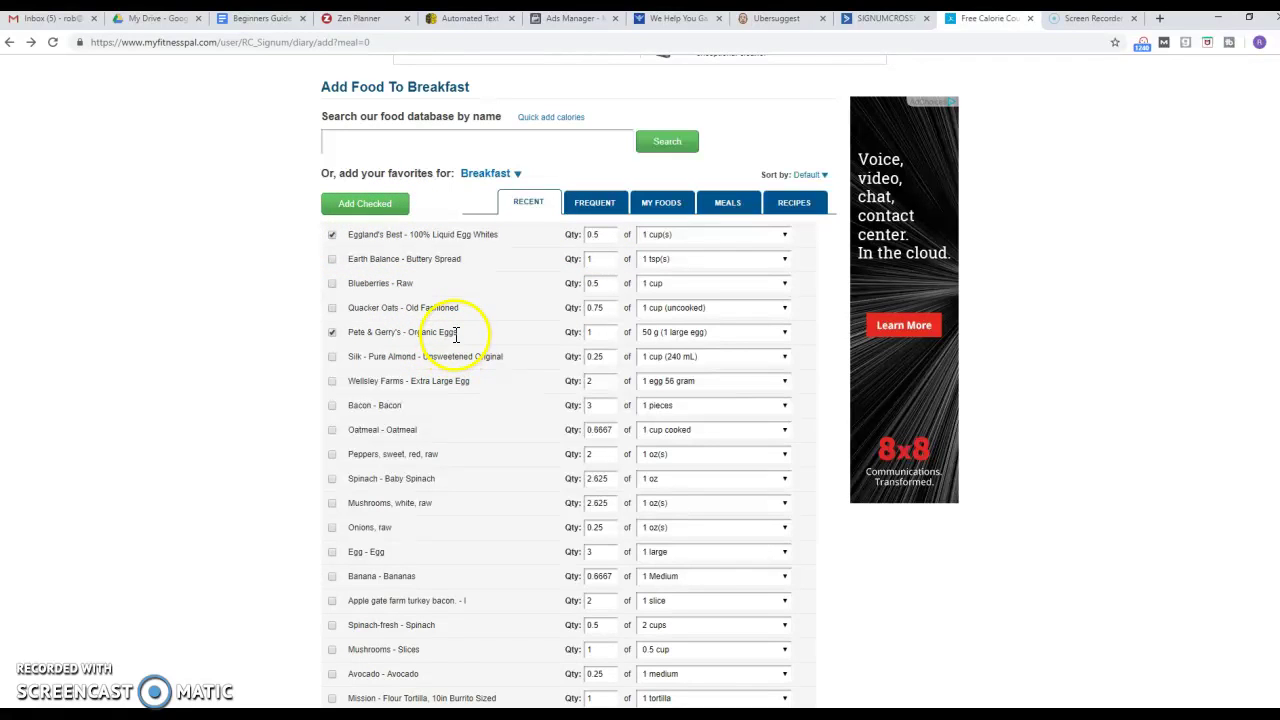
click(364, 207)
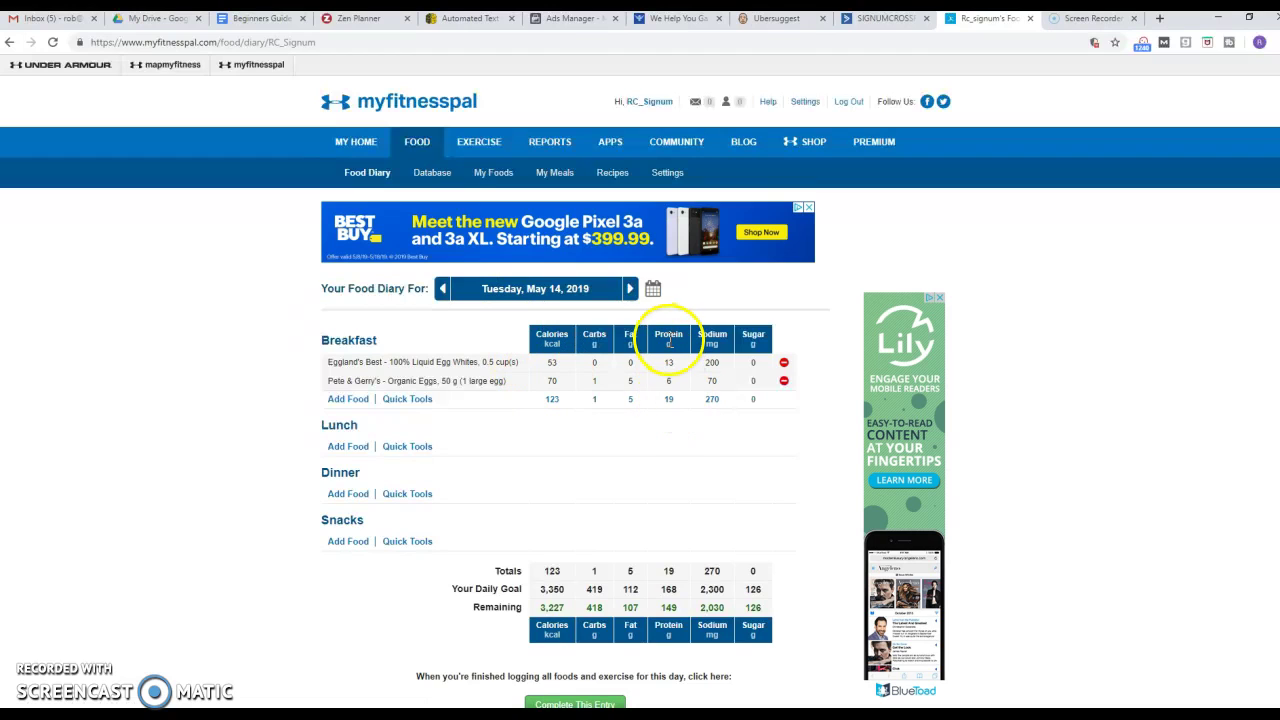
Step: Check the Breakfast totals for protein and fat in the food diary
click(677, 408)
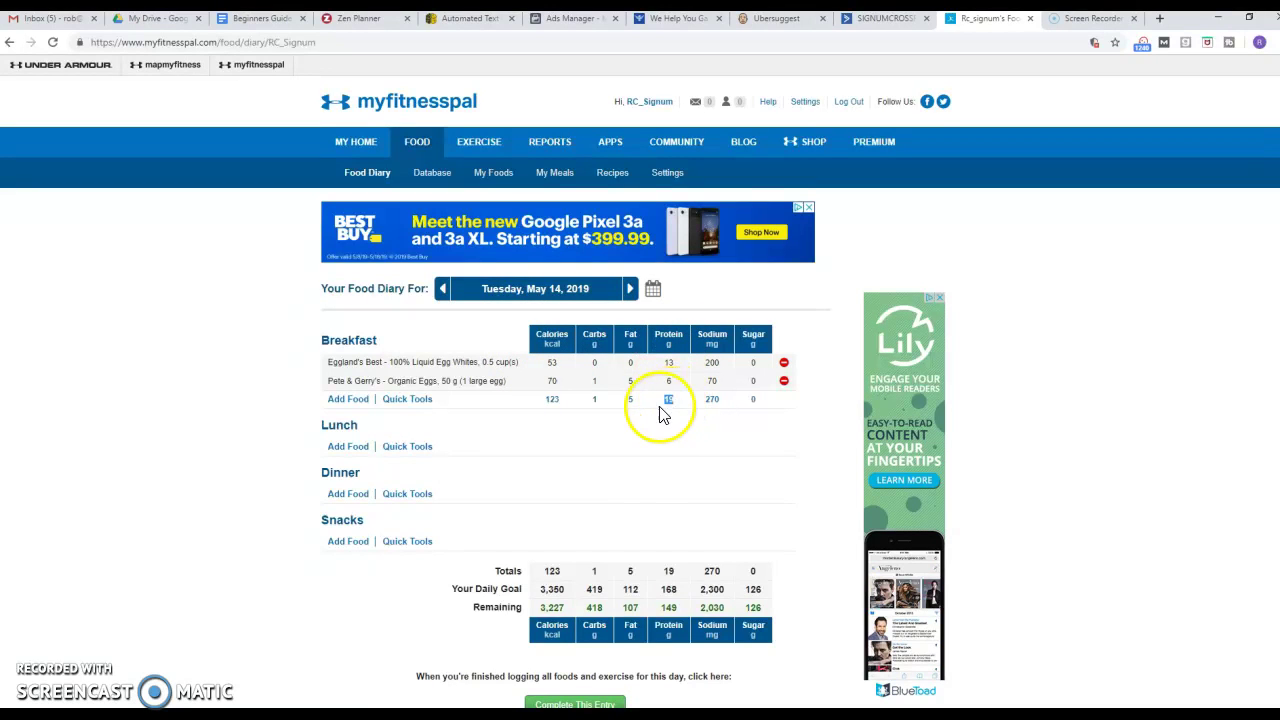
click(635, 402)
click(643, 398)
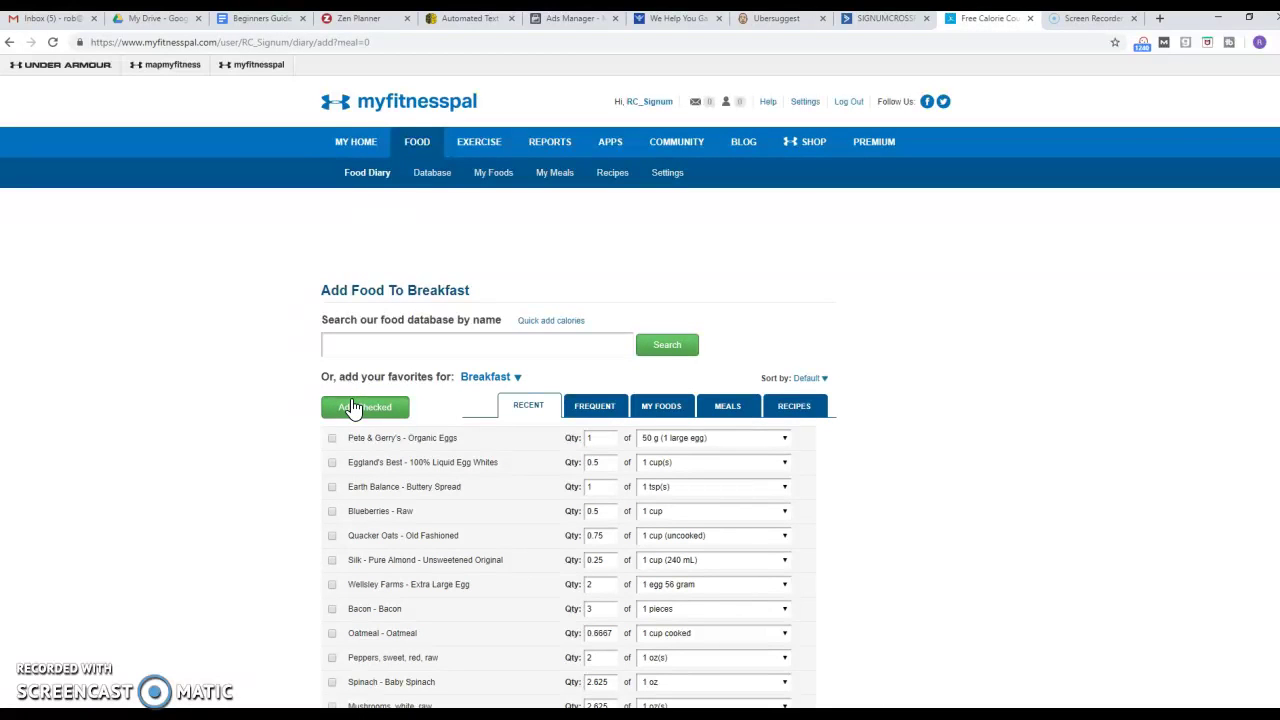
click(10, 42)
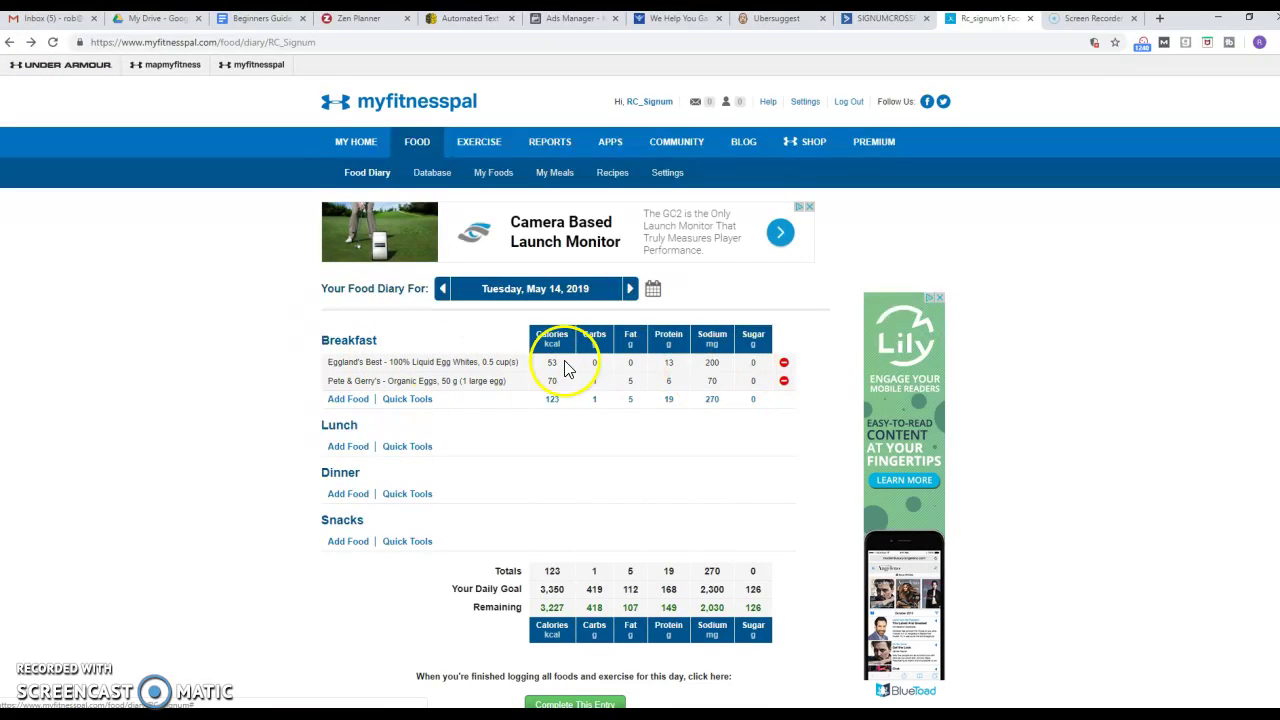
Step: Replace the Breakfast egg whites entry with 0.66 cup of the same product and add 0.5 cup of Quacker Oats - Old Fashioned
click(785, 370)
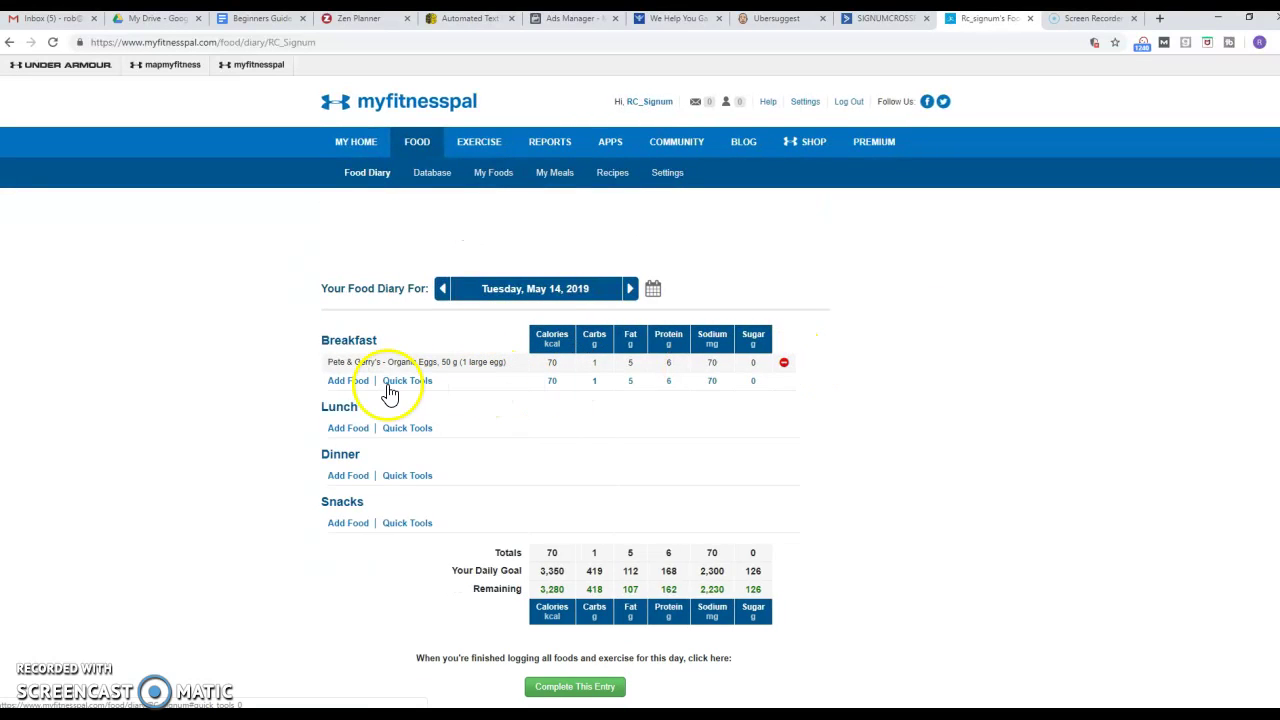
click(355, 384)
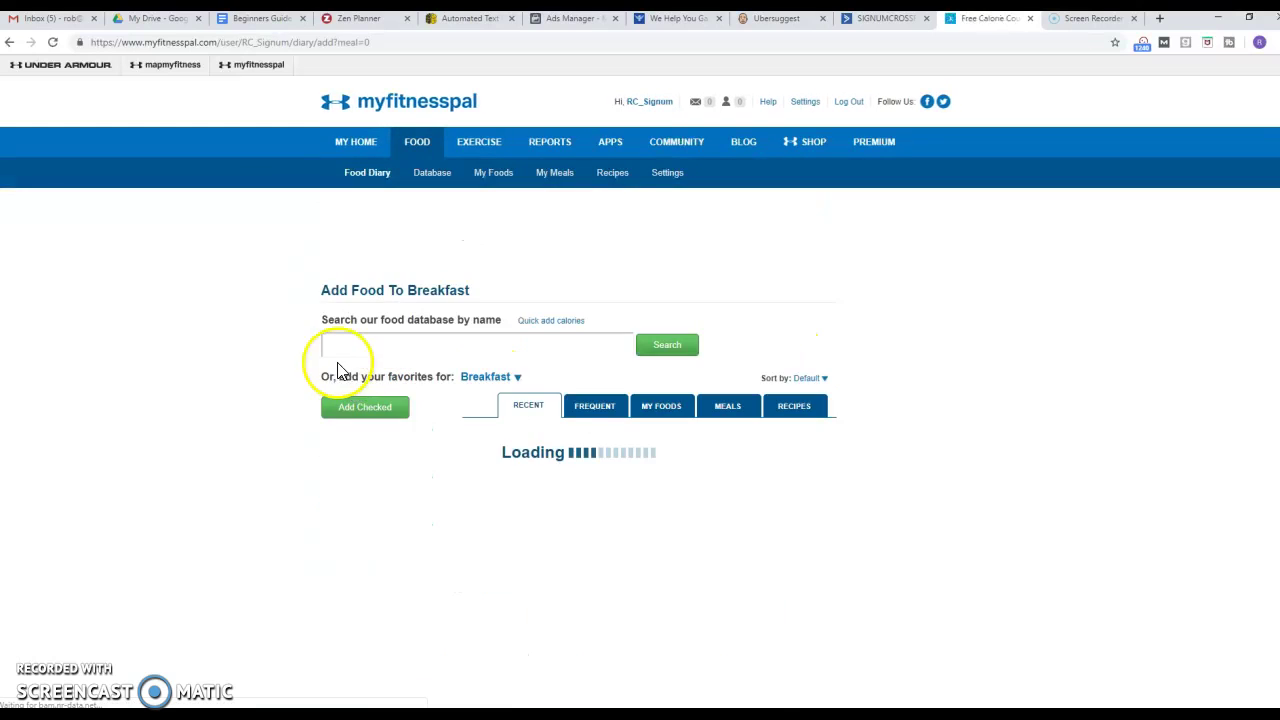
double_click(600, 462)
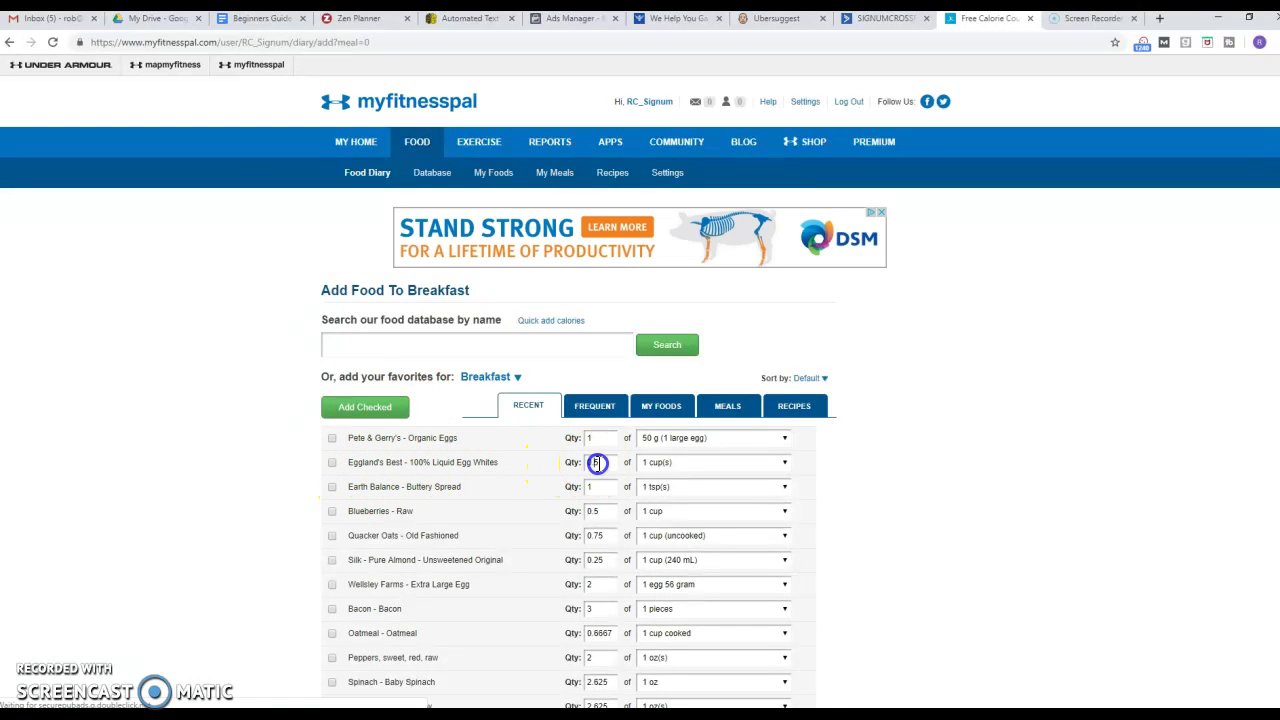
text(0.66)
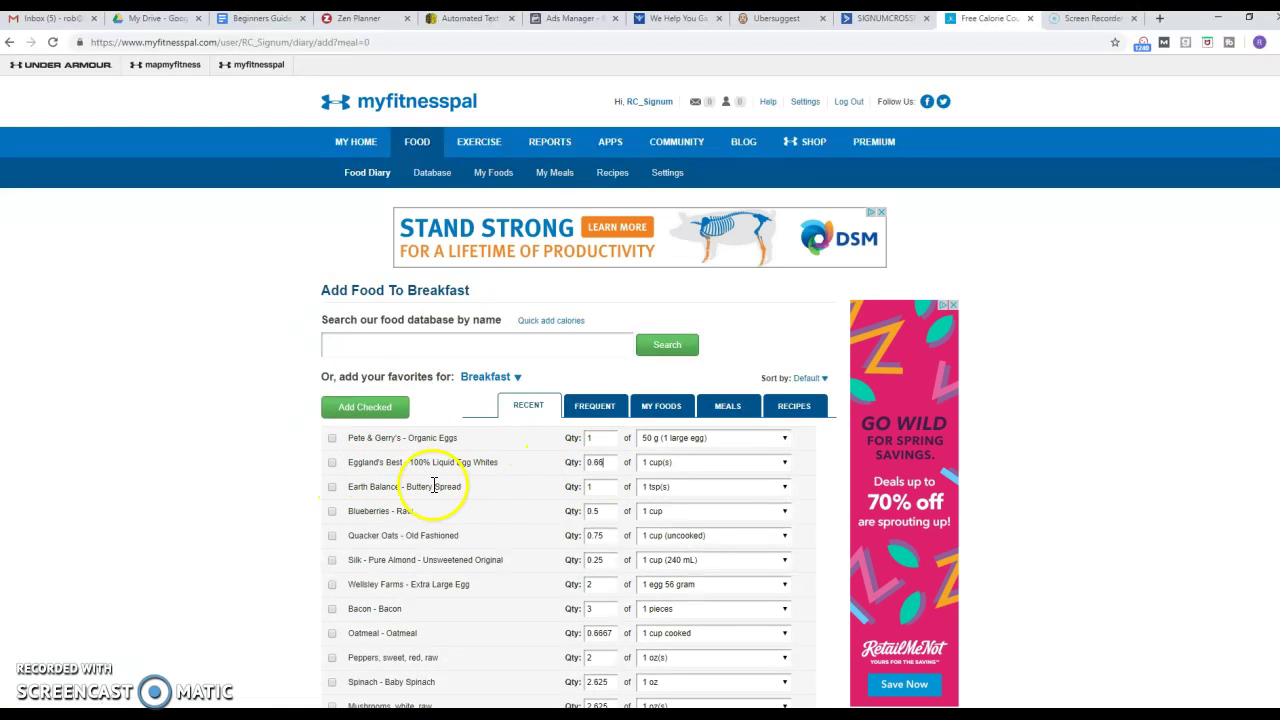
click(334, 464)
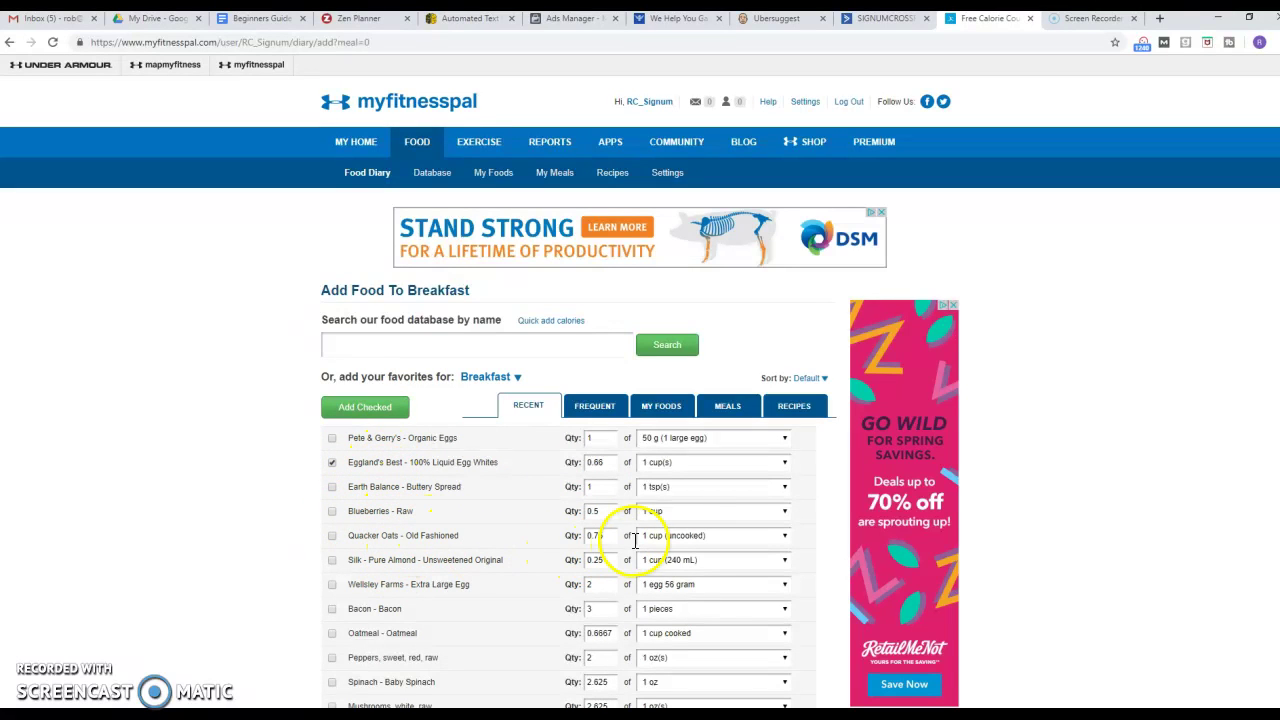
click(331, 536)
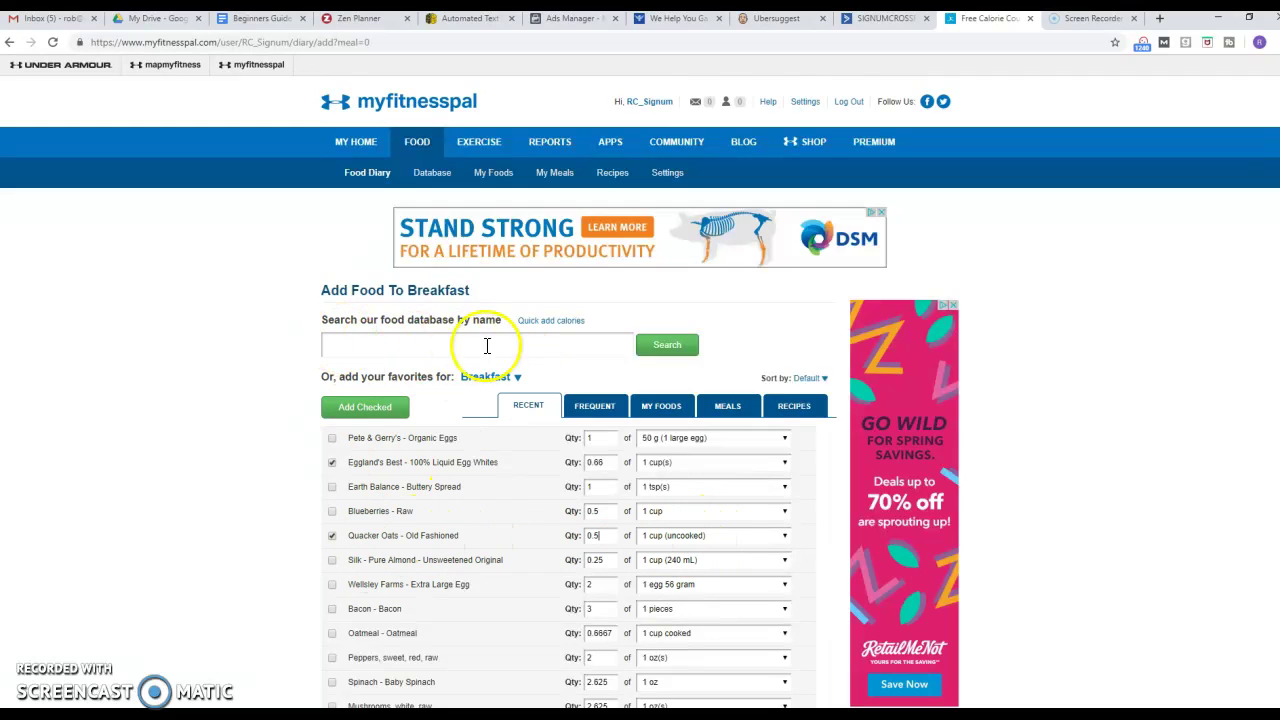
click(376, 412)
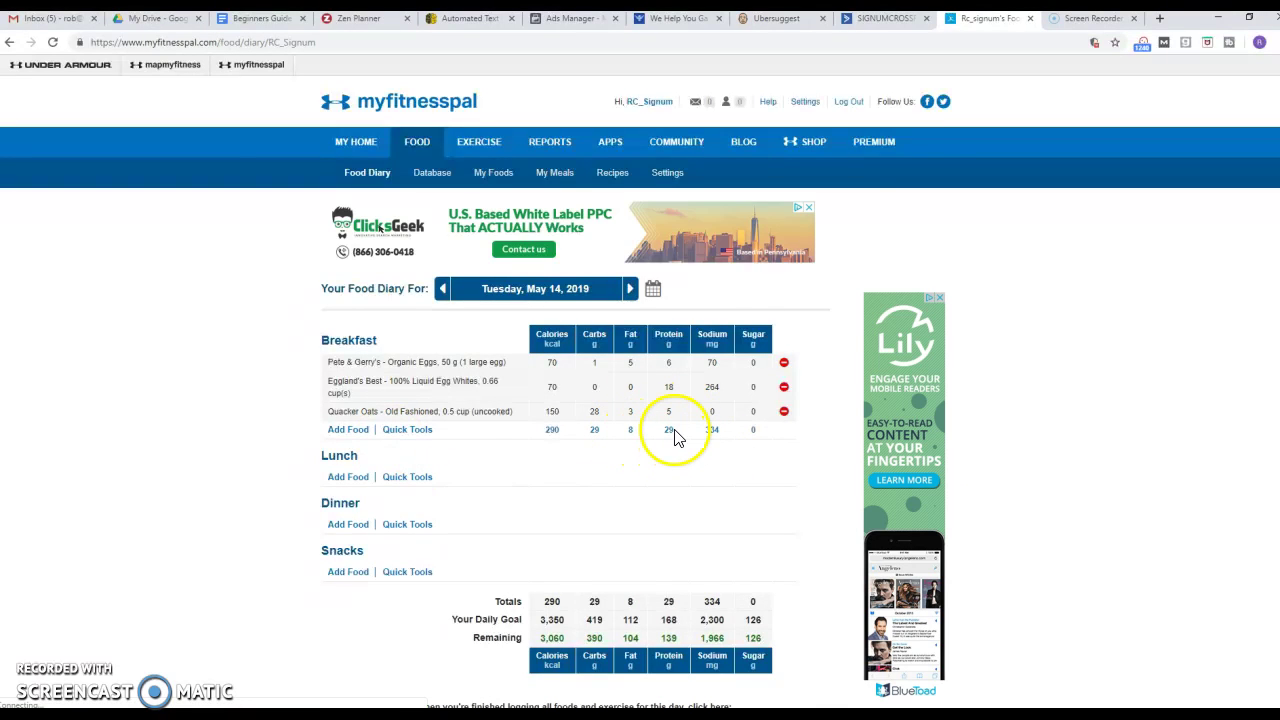
Step: Review the Breakfast carbs, fat and protein totals, and the protein contribution of the egg whites
click(596, 428)
double_click(594, 429)
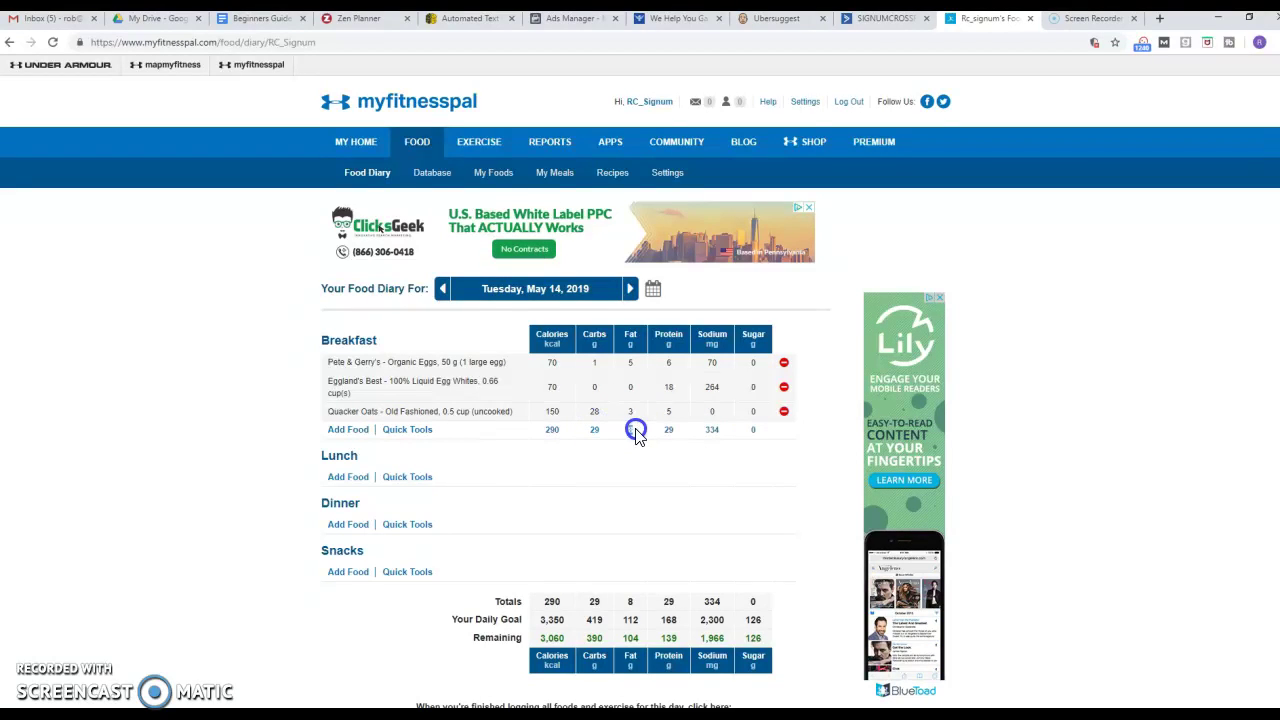
double_click(668, 431)
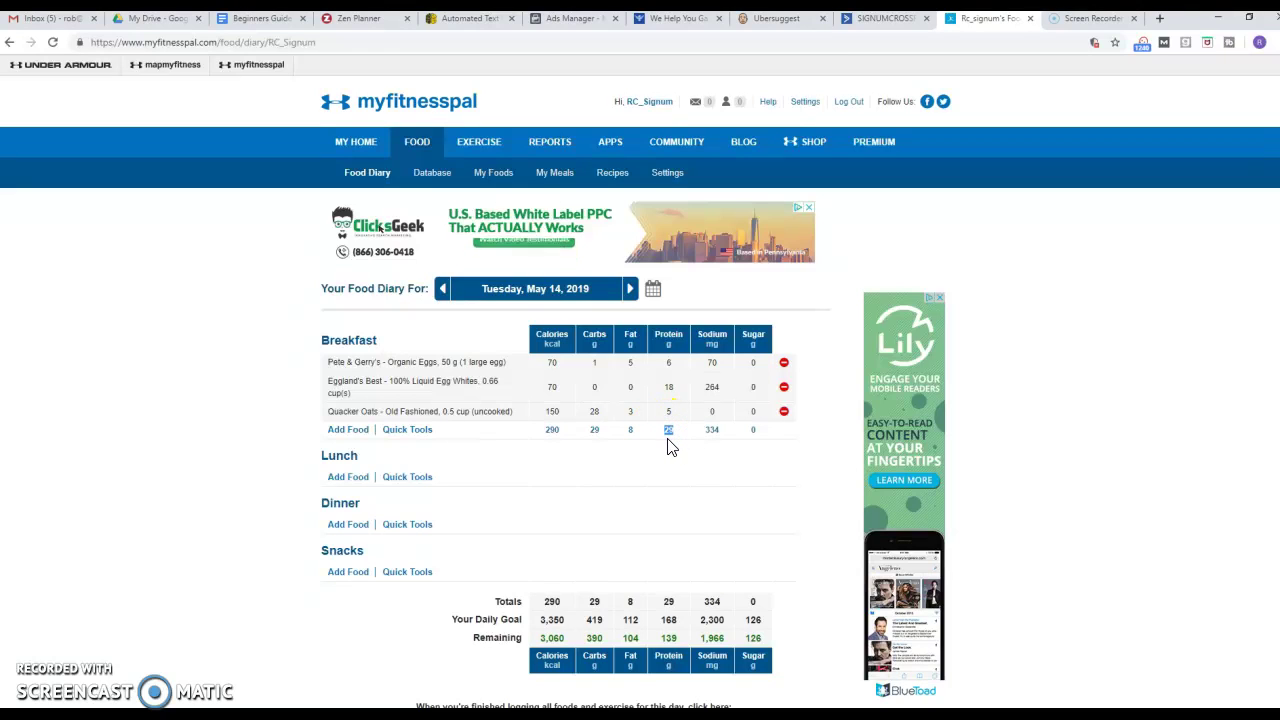
double_click(666, 430)
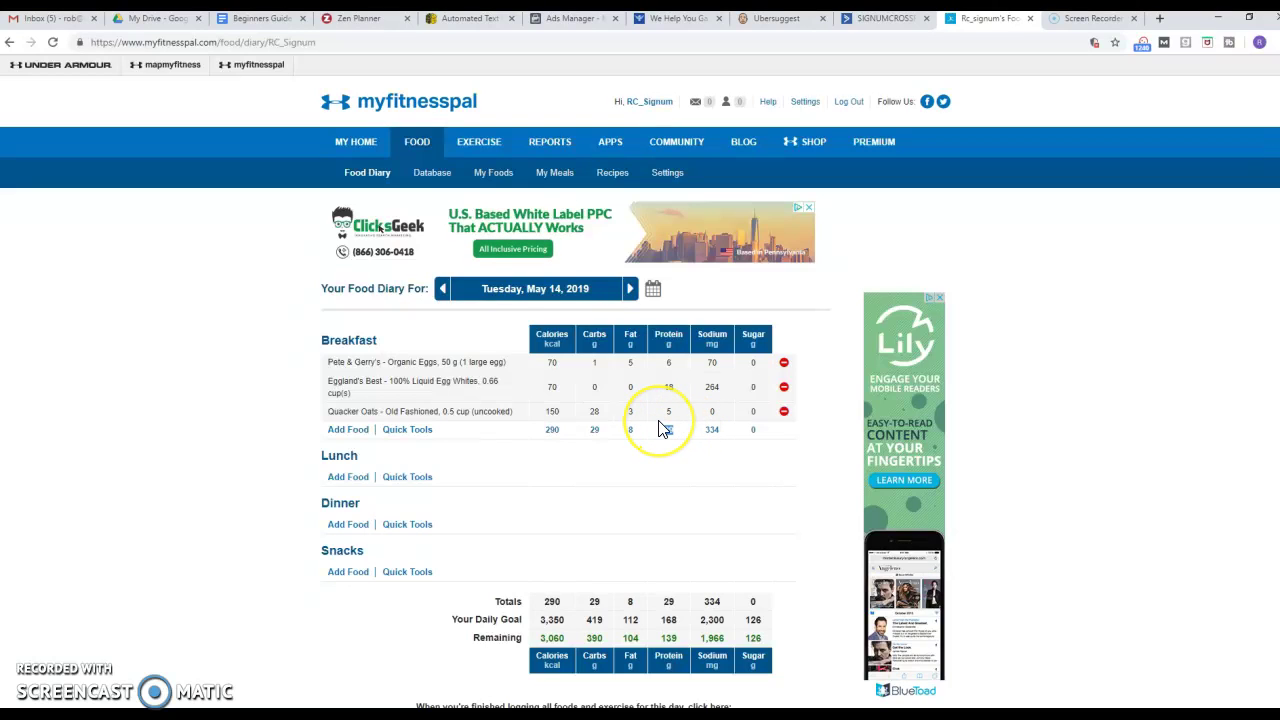
click(680, 396)
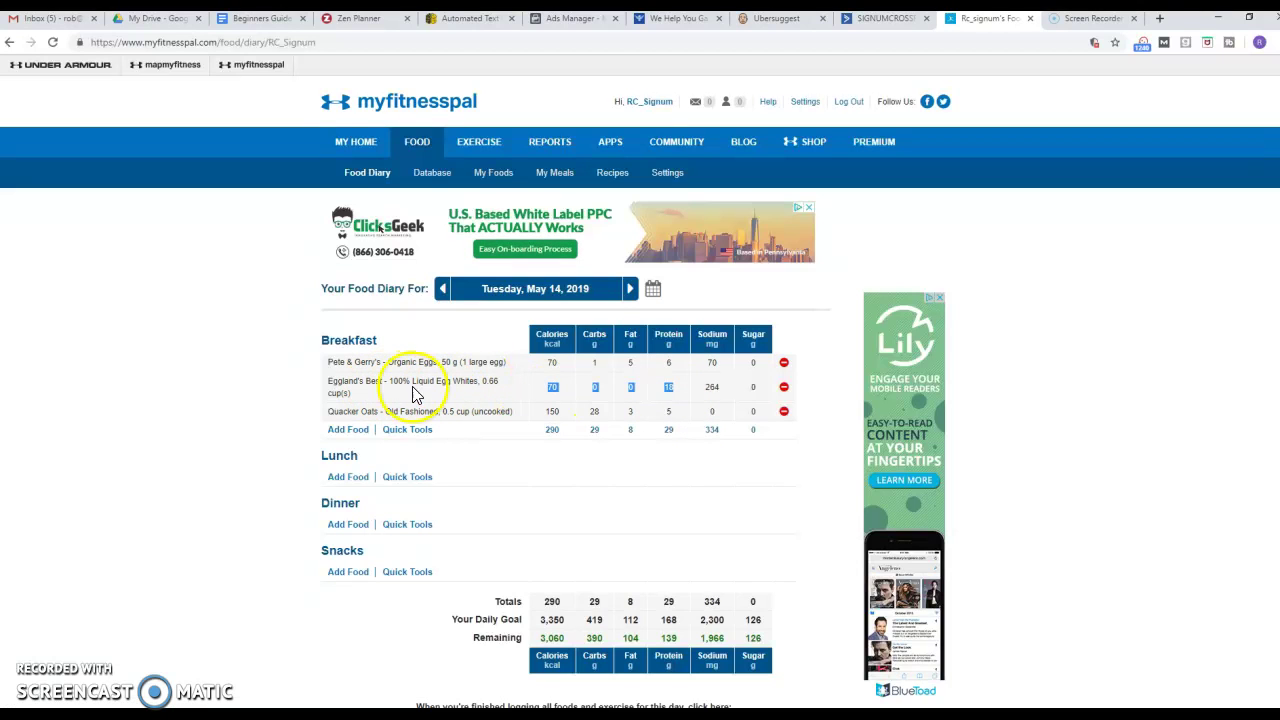
Step: Set the Breakfast egg whites entry to 0.5 servings of 1 cup and save it
click(462, 384)
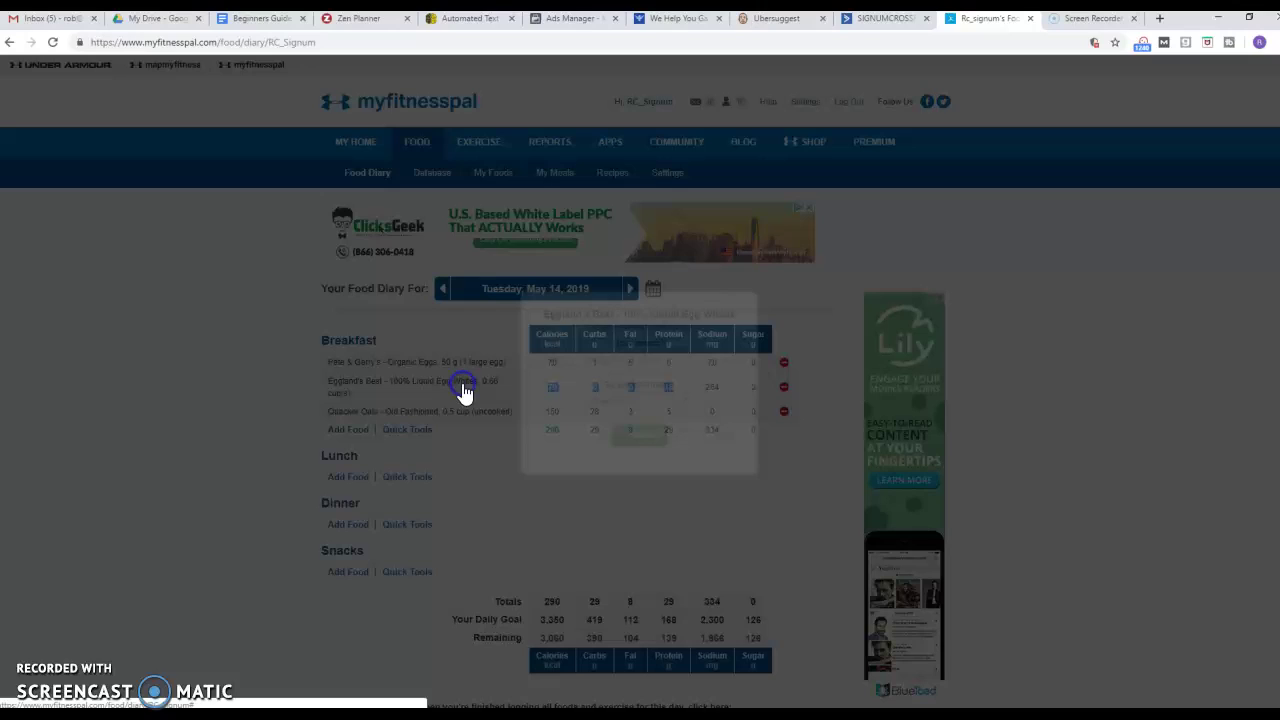
drag(557, 361, 580, 357)
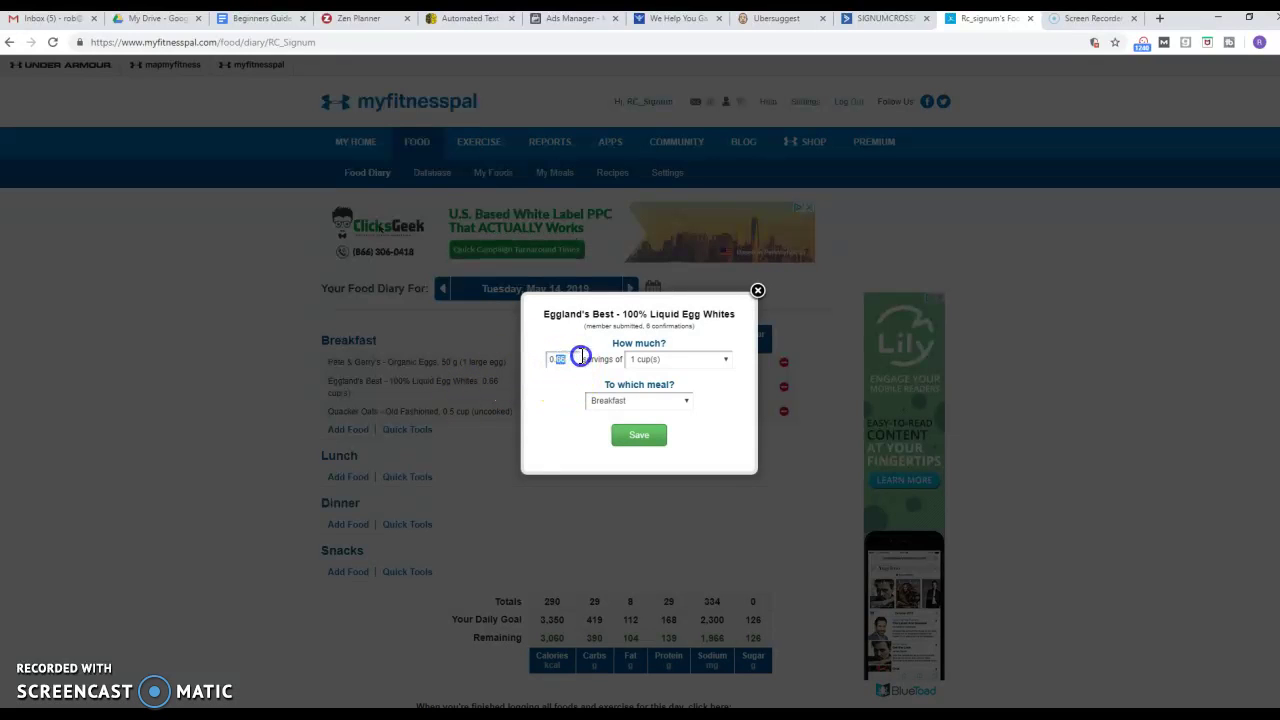
click(634, 436)
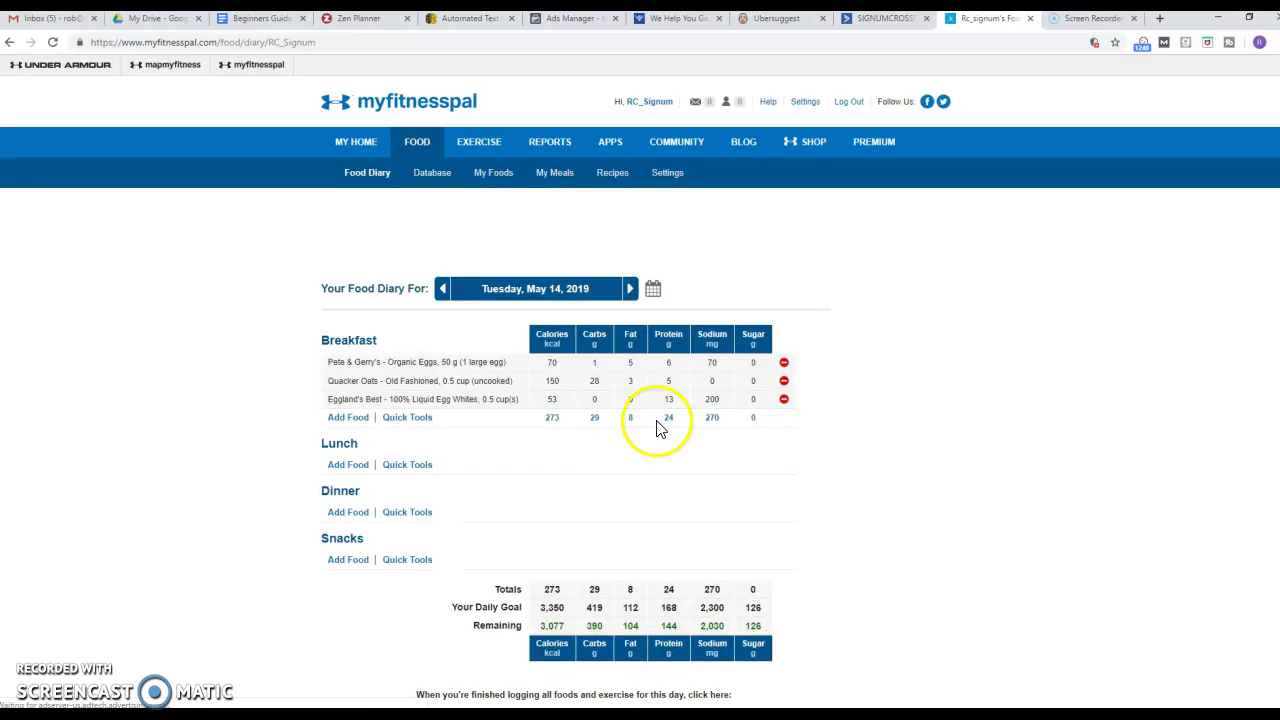
Step: Compare the updated Breakfast totals for protein, carbs and fat
click(672, 421)
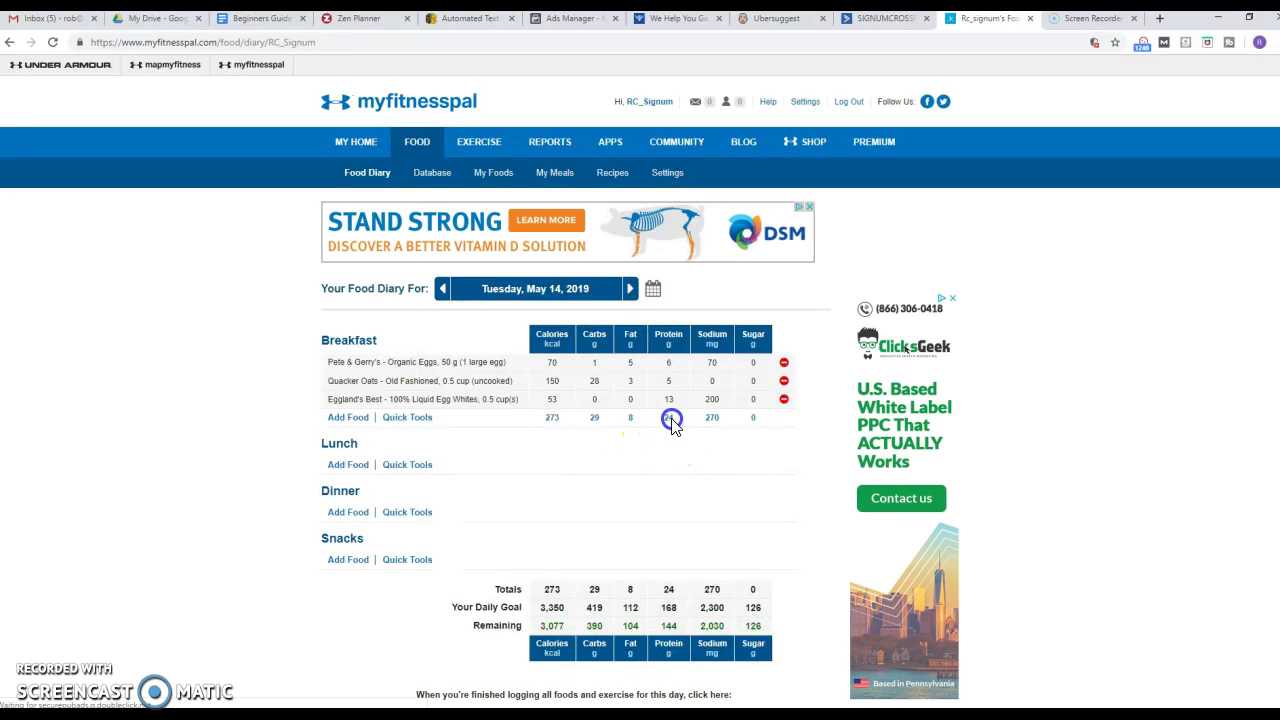
double_click(596, 416)
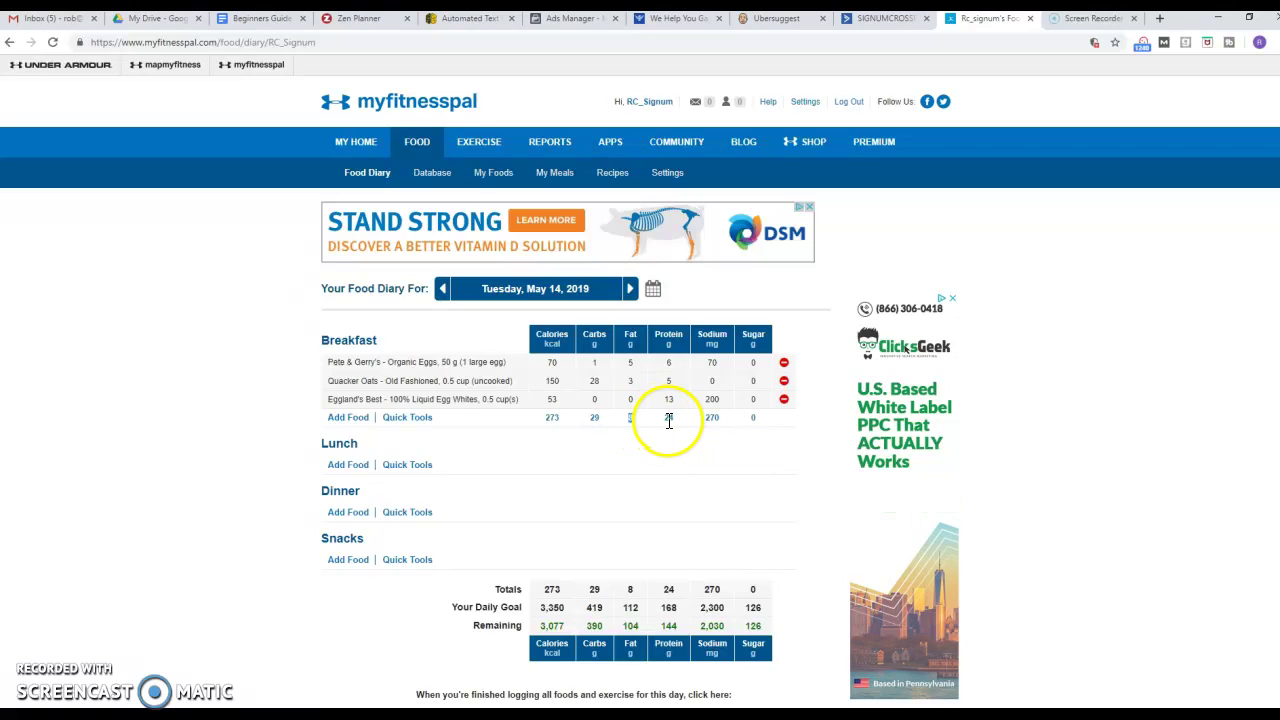
click(596, 420)
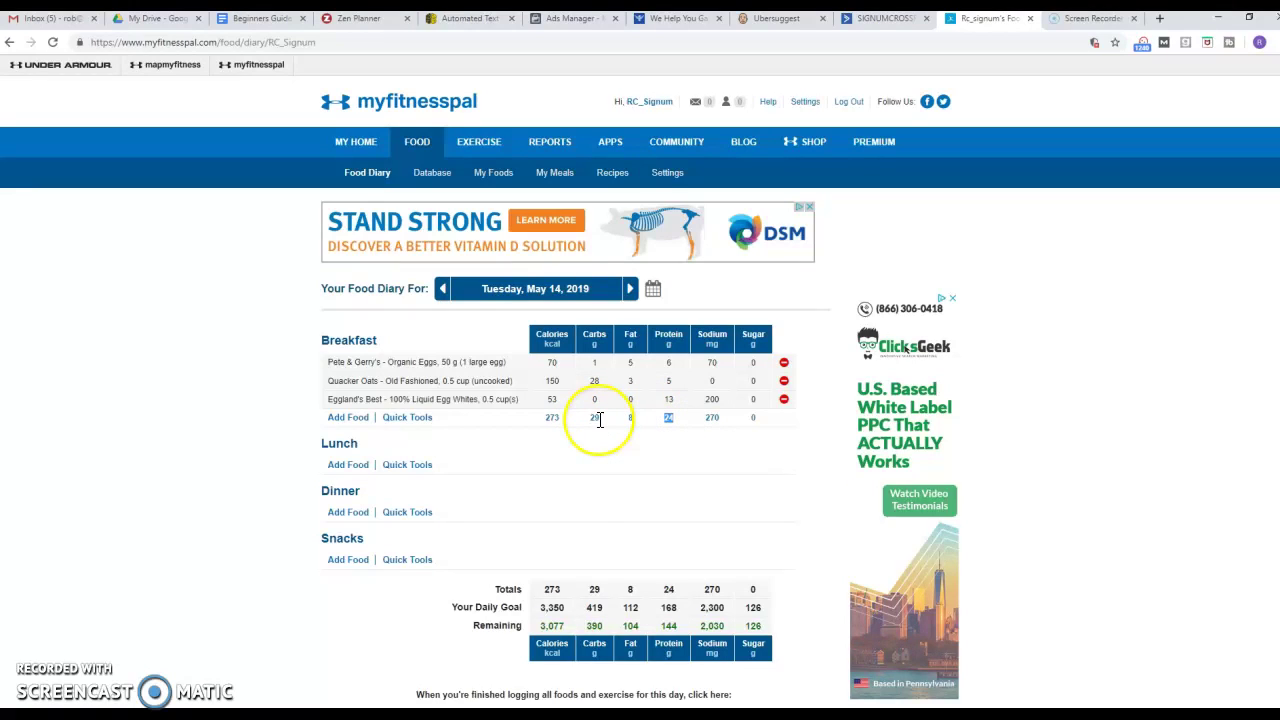